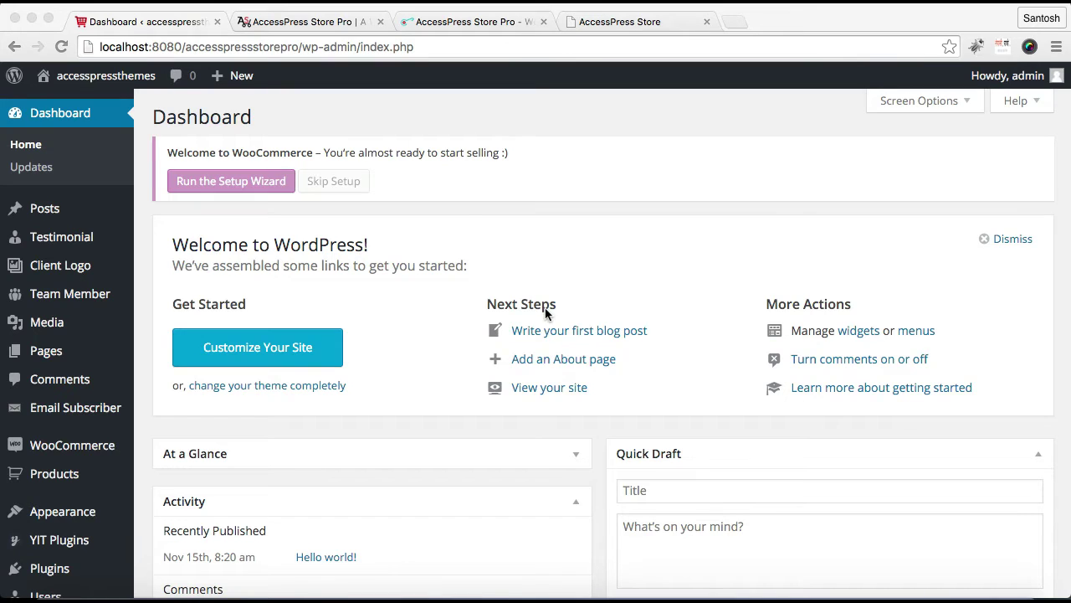
Switch to the AccessPress Store Pro demo site tab for reference.
click(342, 19)
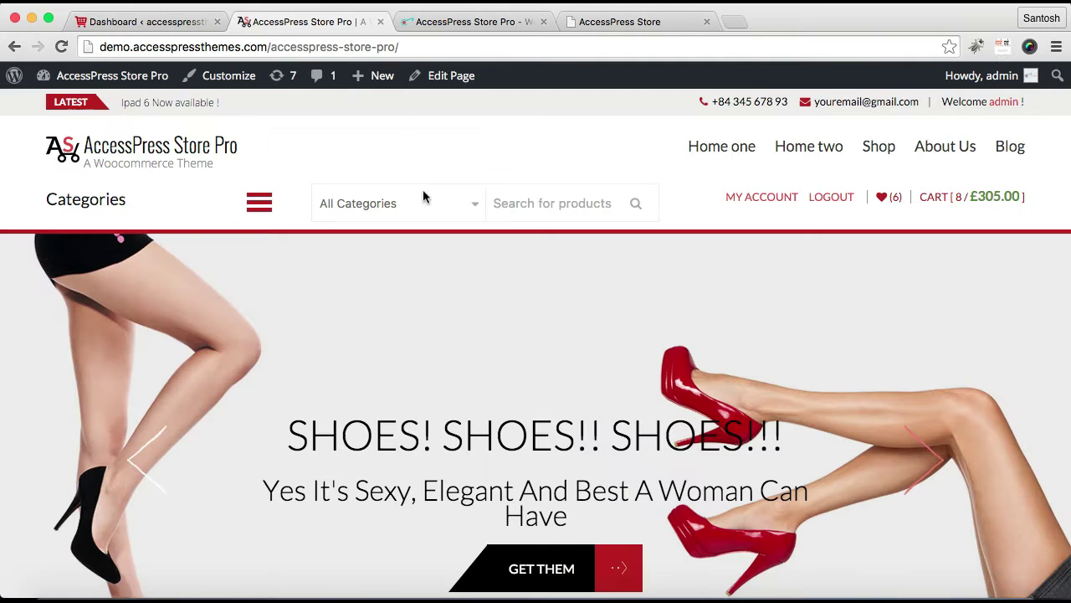
scroll(516, 331, down, 4)
scroll(516, 332, down, 4)
scroll(515, 332, down, 4)
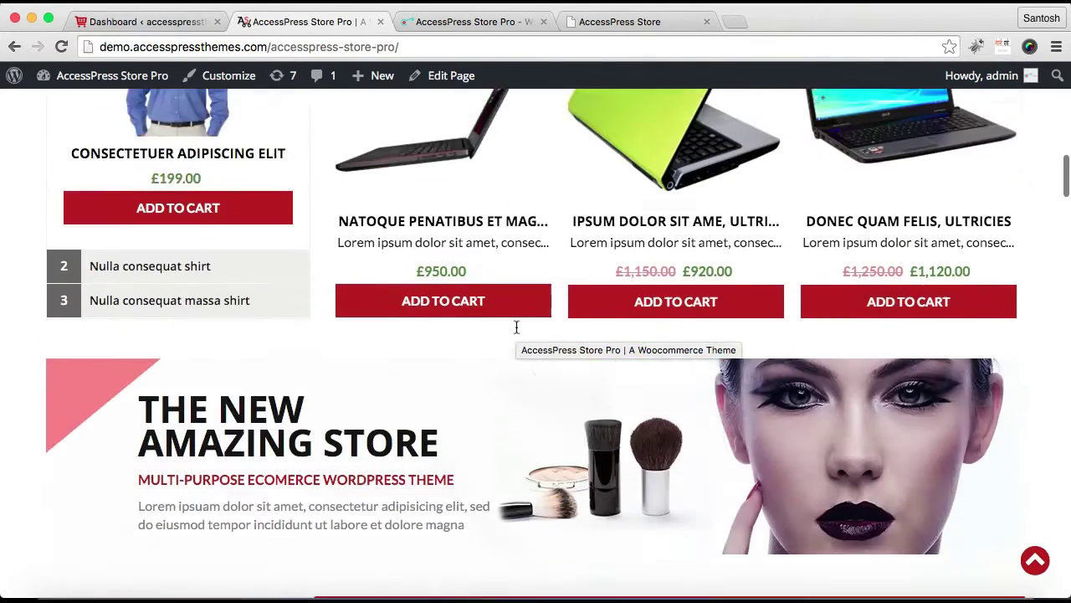
scroll(516, 331, down, 4)
scroll(517, 326, down, 4)
scroll(516, 326, down, 5)
scroll(517, 326, up, 3)
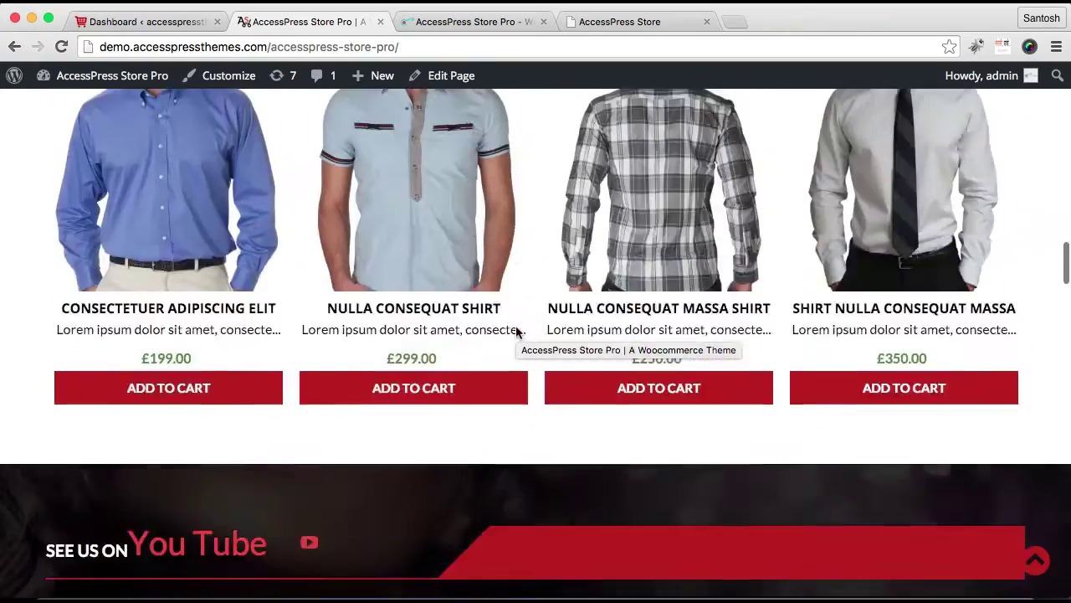
scroll(516, 332, up, 7)
scroll(517, 333, up, 5)
scroll(516, 332, up, 4)
scroll(517, 333, up, 2)
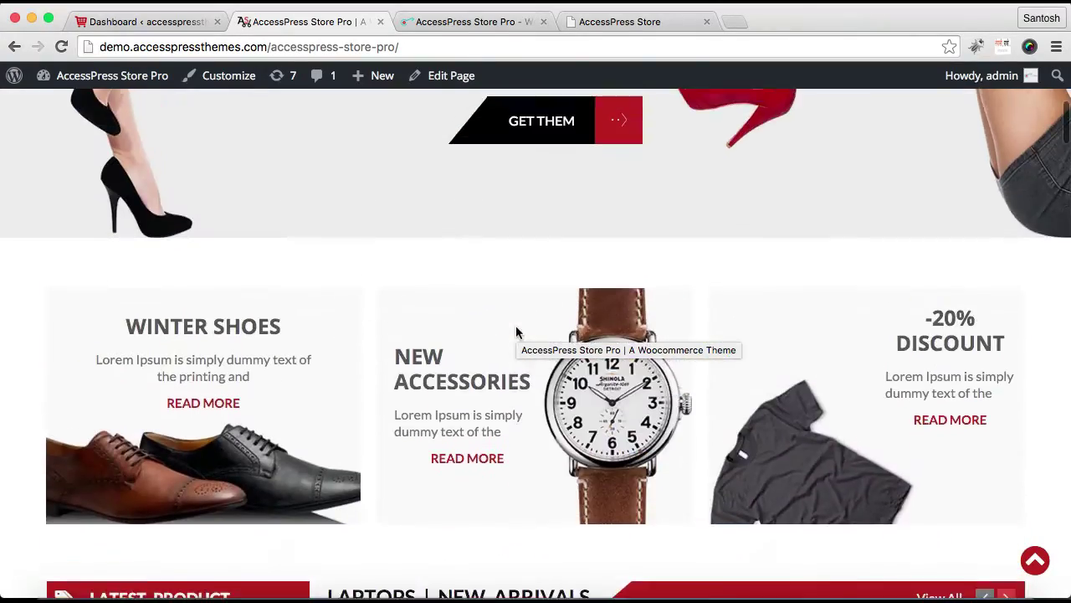
scroll(517, 332, up, 4)
scroll(516, 332, up, 1)
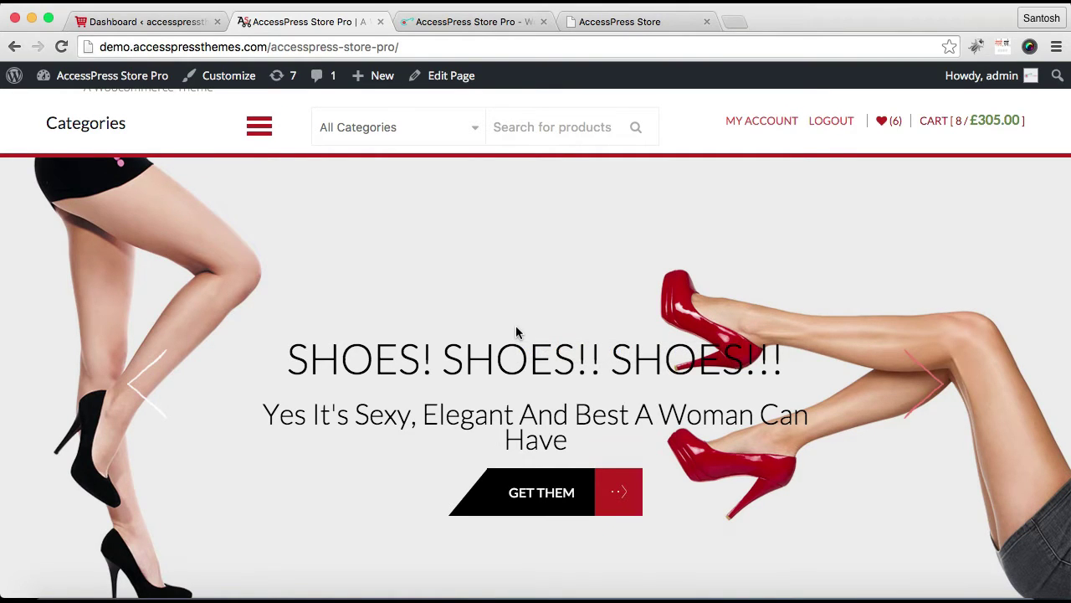
click(169, 23)
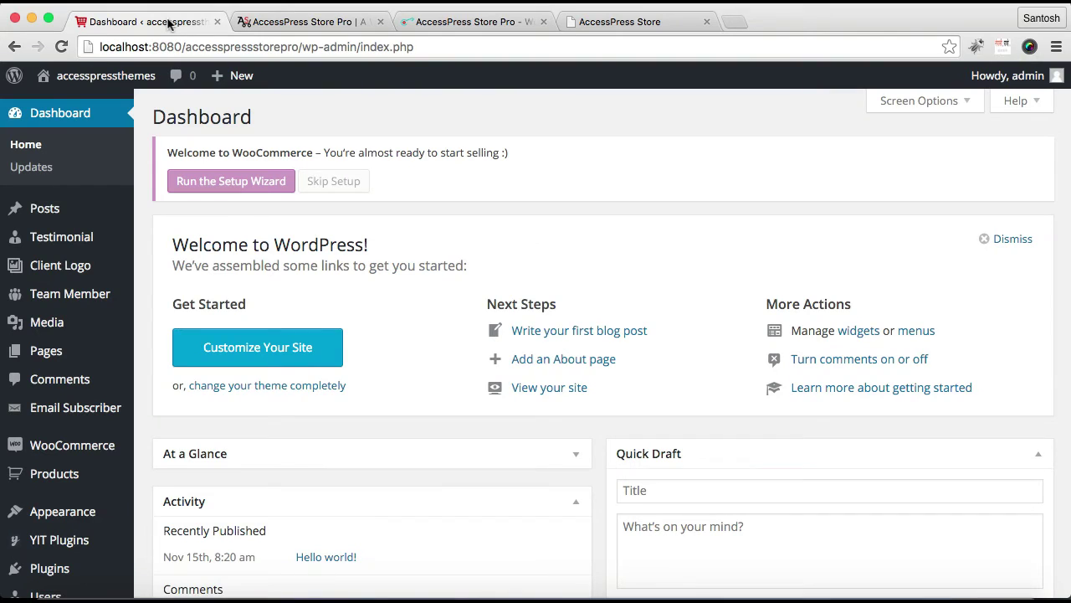
mouse_move(46, 351)
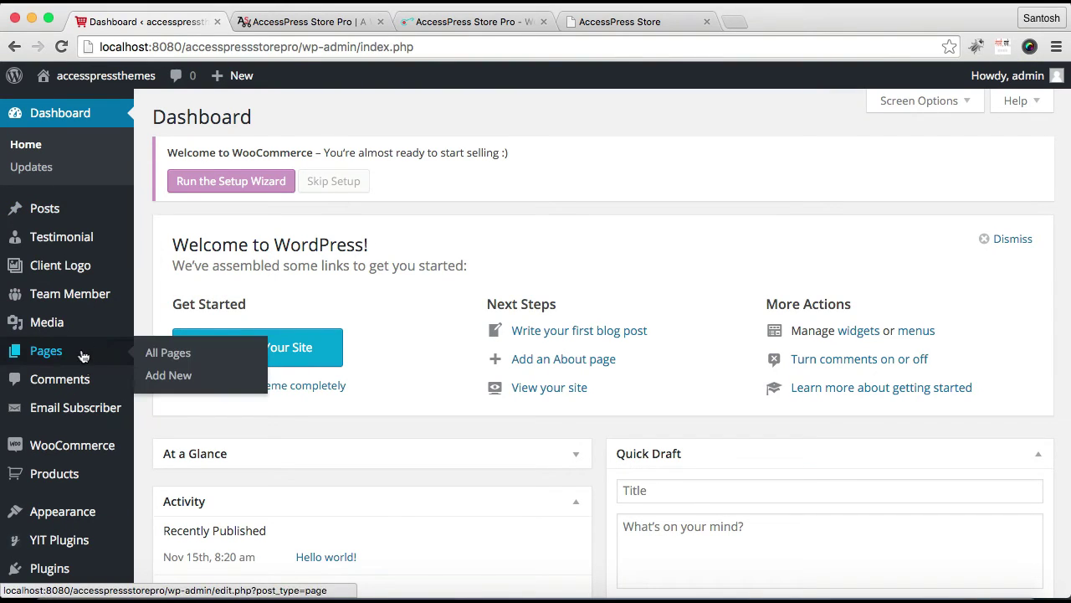
Create a page titled 'Home Page', assign it the HomePage template, and publish it.
click(182, 378)
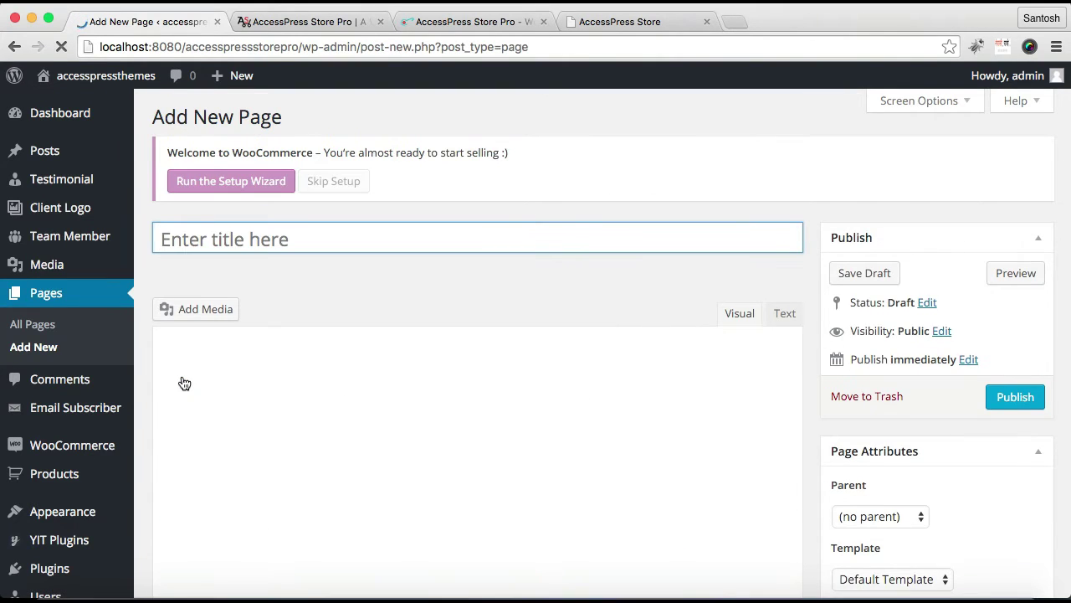
click(293, 244)
text(H)
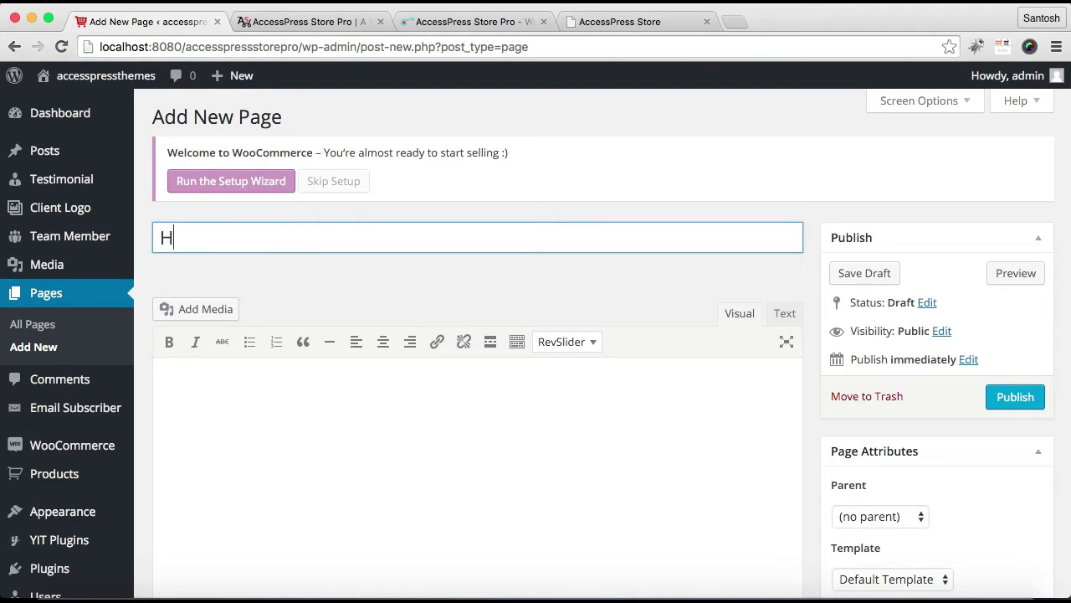
text(ome Page)
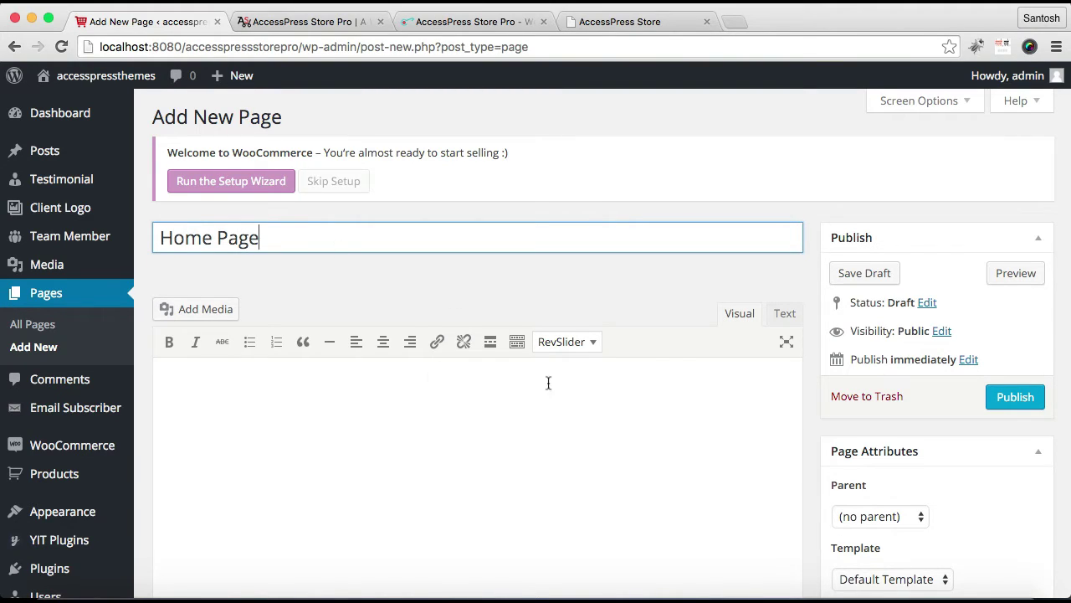
scroll(602, 436, down, 5)
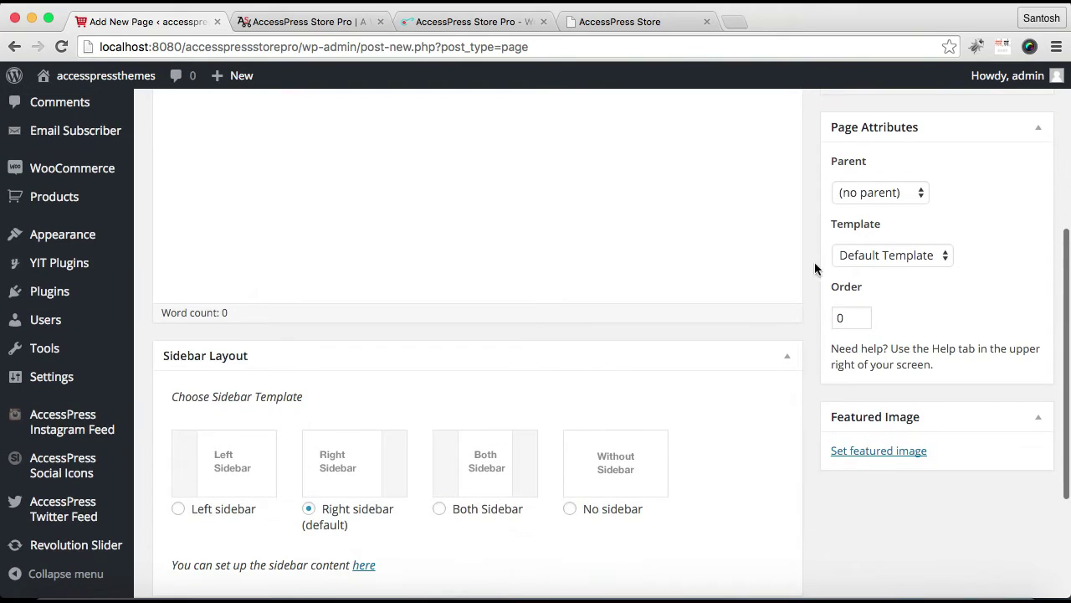
click(929, 260)
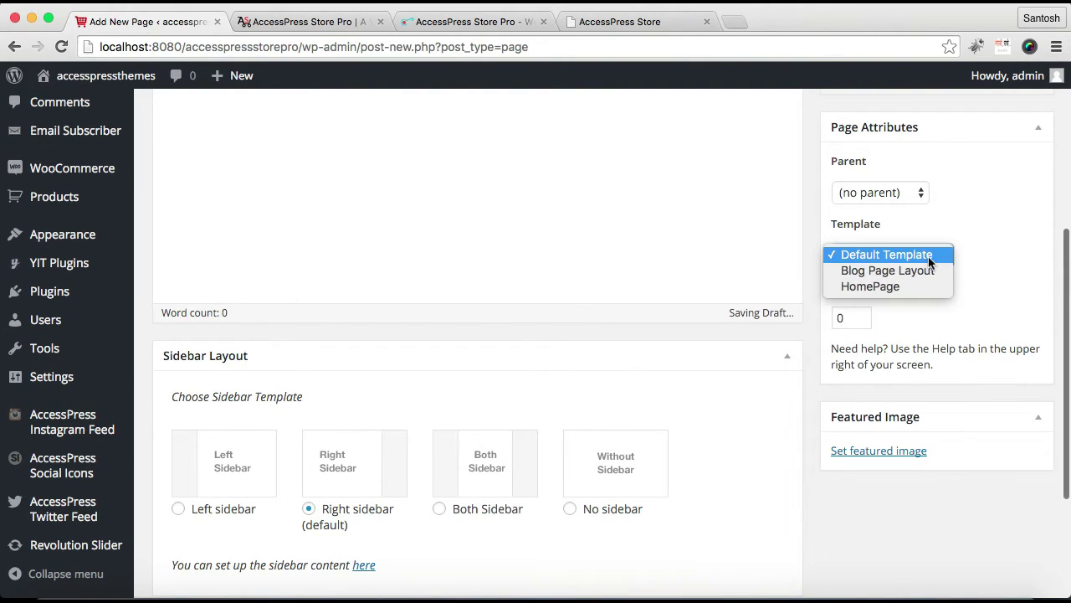
click(907, 286)
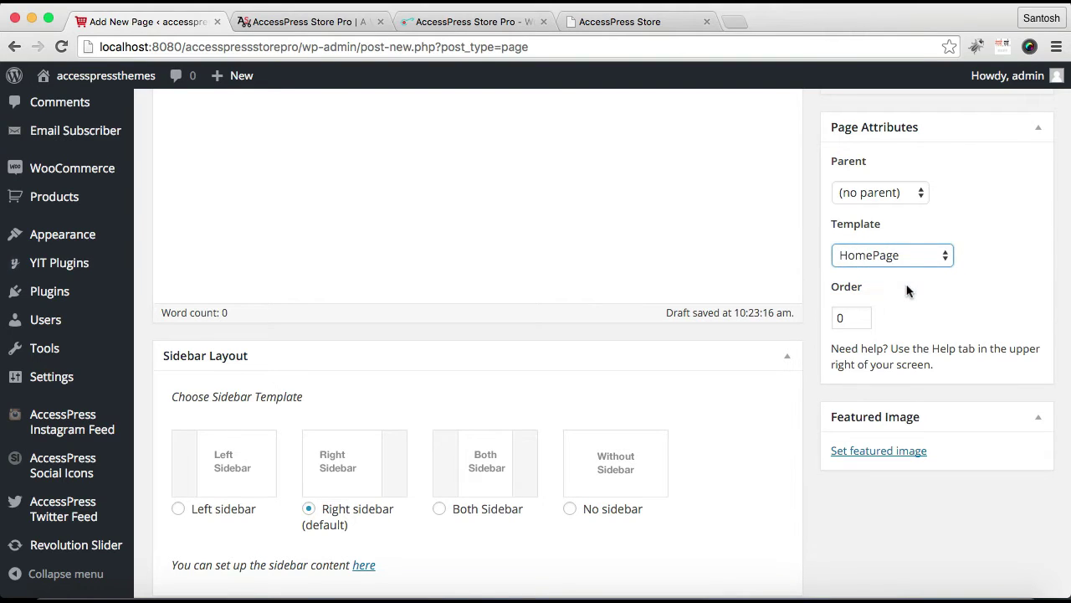
scroll(979, 234, up, 5)
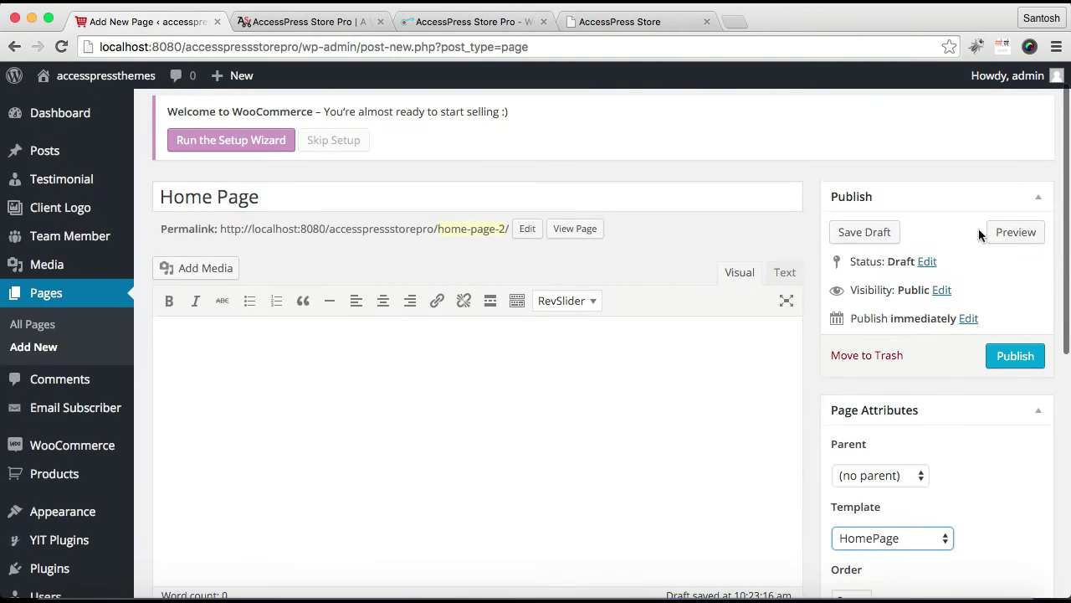
click(1013, 358)
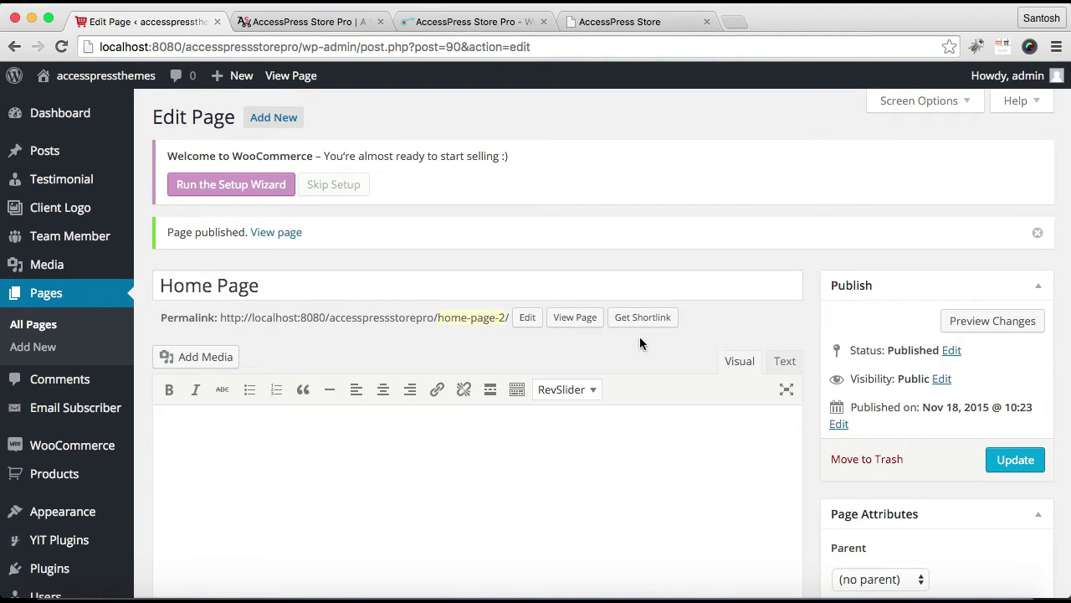
mouse_move(63, 511)
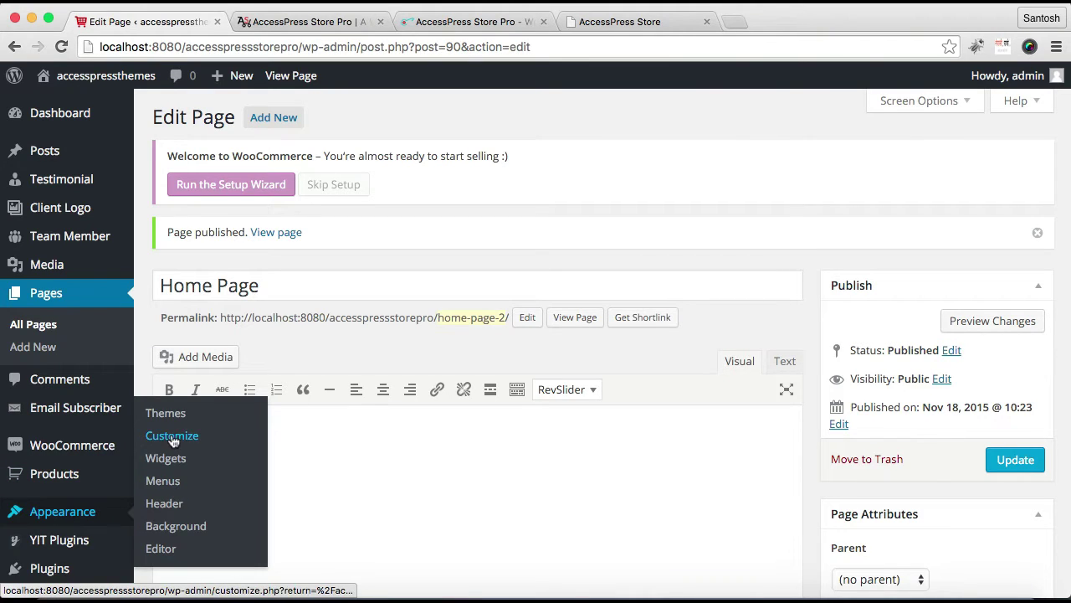
Open the theme Customizer and expand its General Setting section.
click(172, 437)
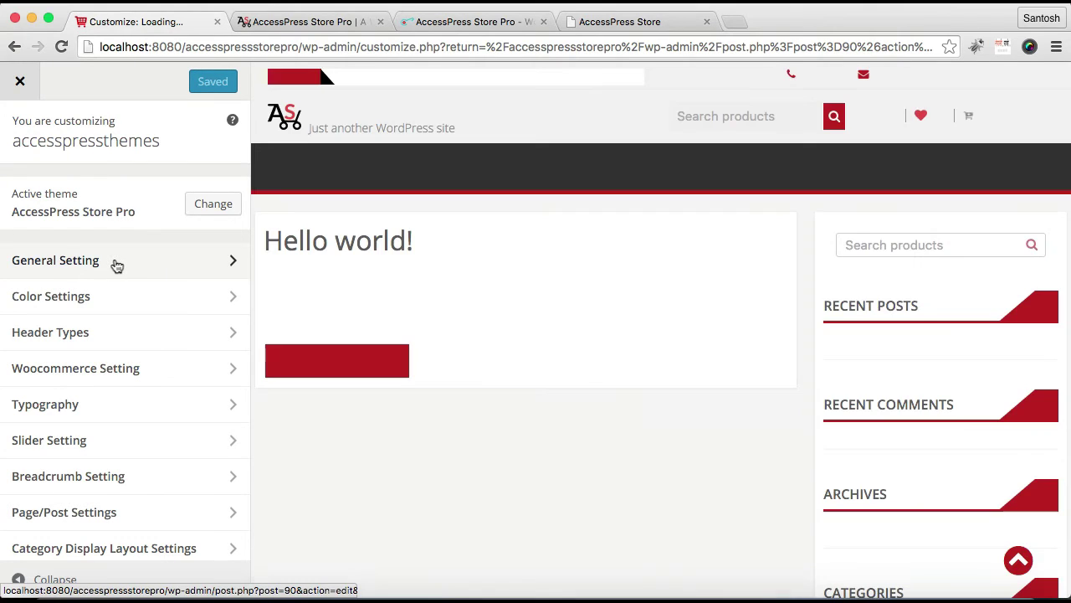
click(118, 265)
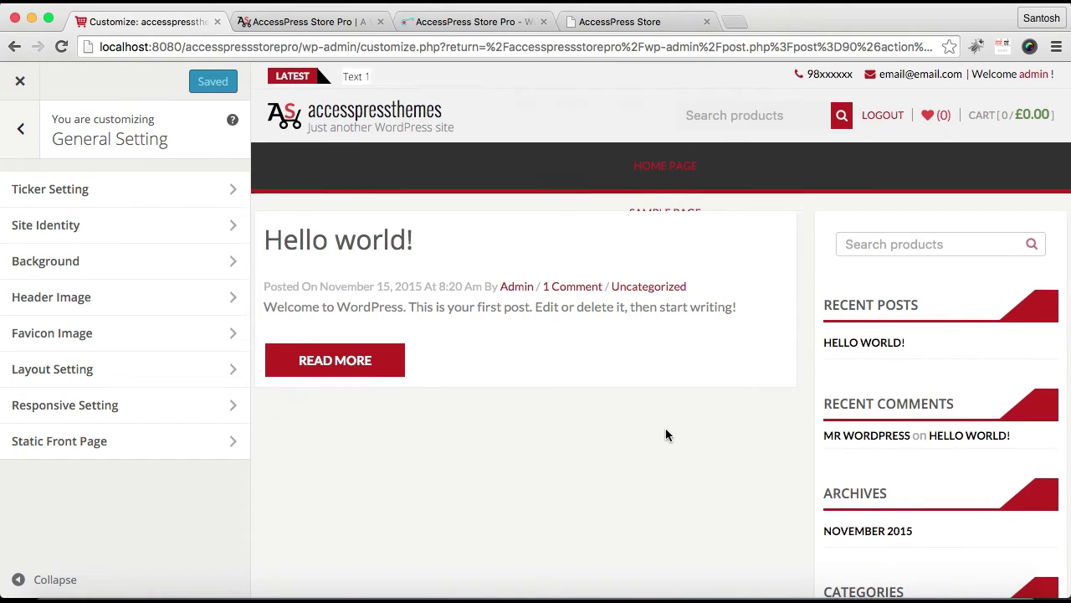
scroll(666, 427, down, 2)
scroll(665, 428, up, 2)
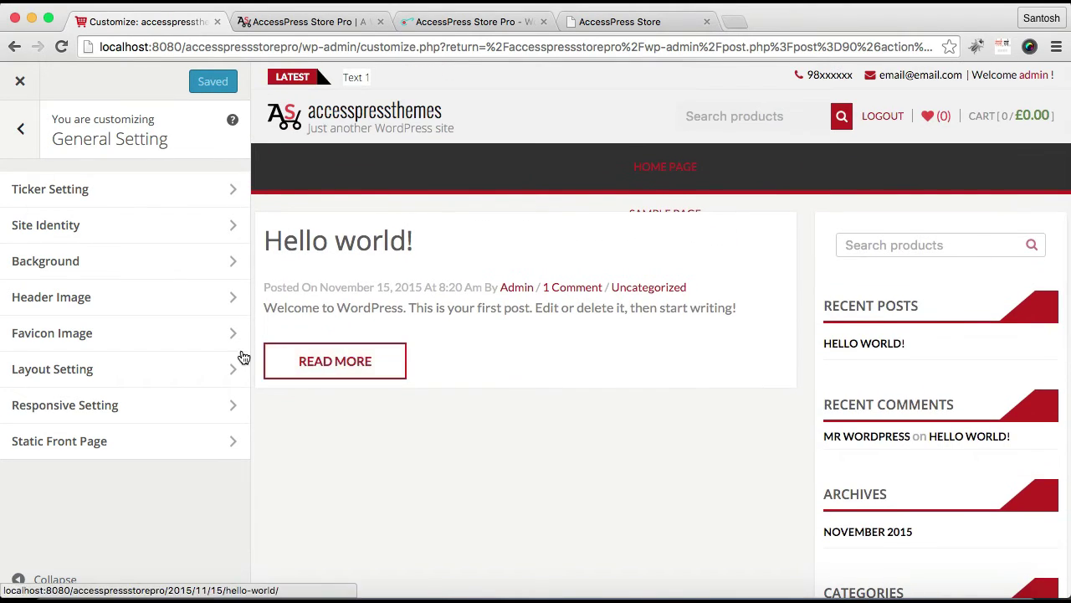
Set the front page to 'A static page' showing Home Page, then Save & Publish.
click(145, 448)
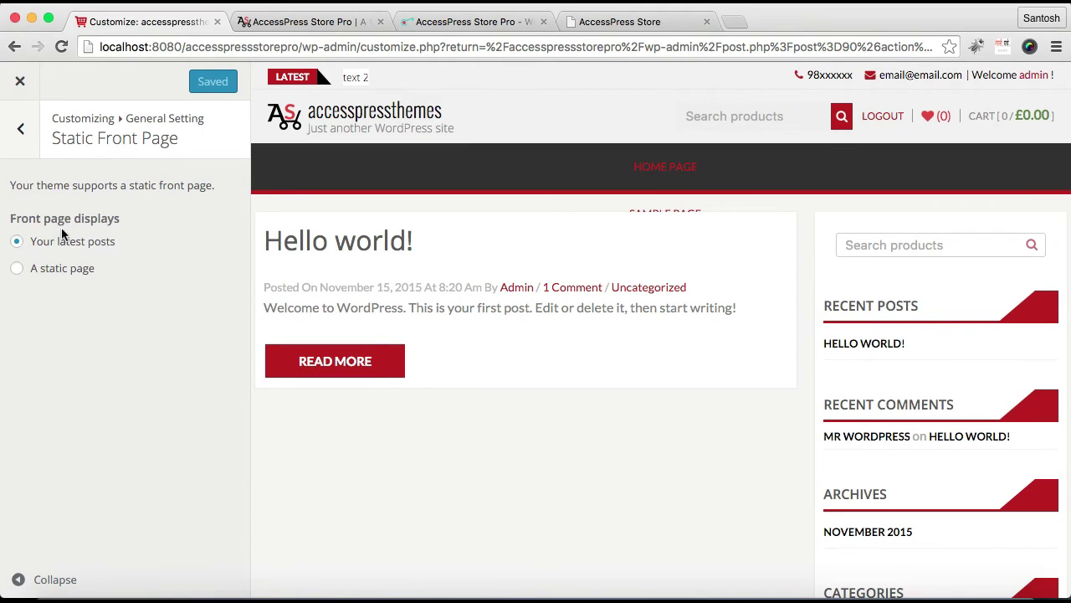
click(16, 269)
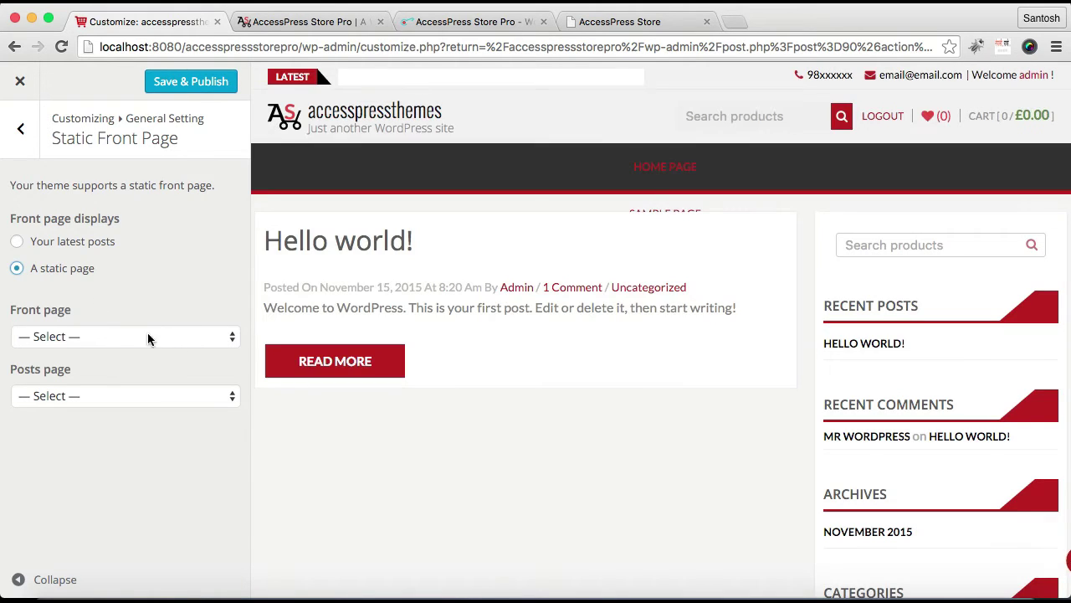
click(201, 339)
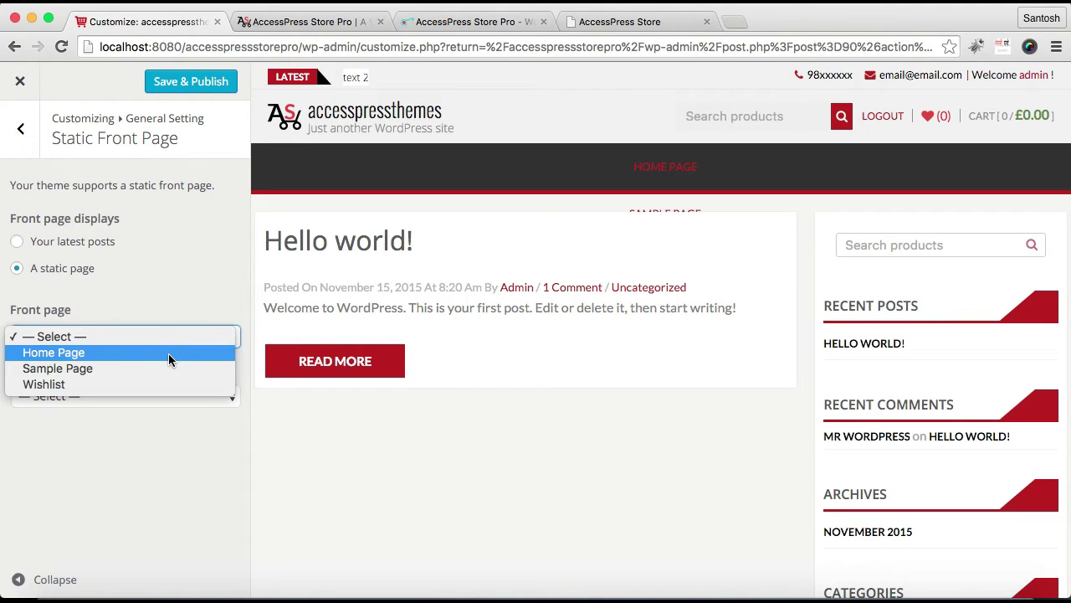
click(169, 353)
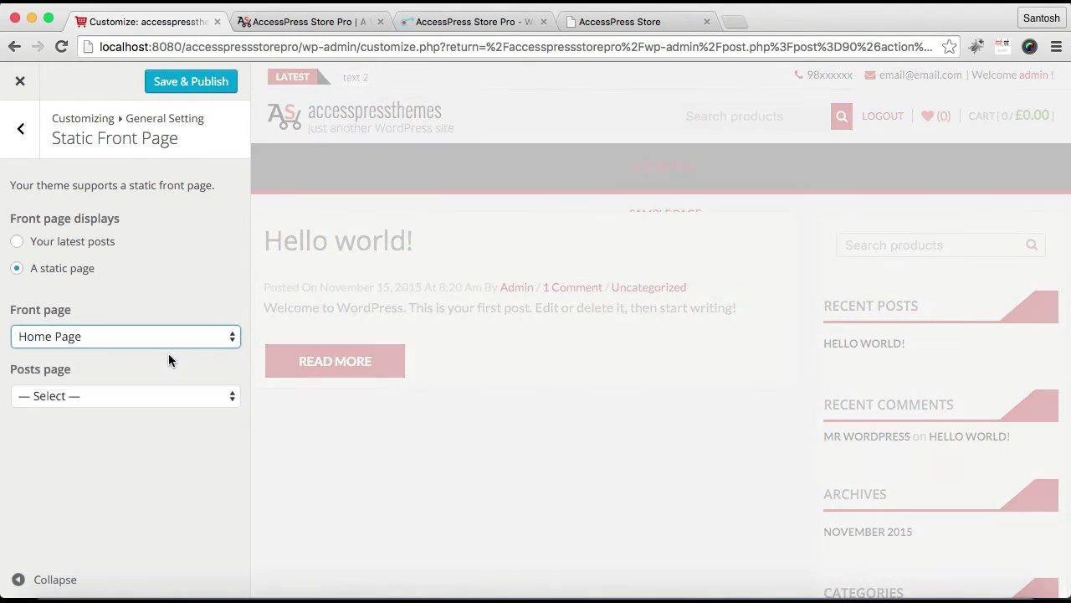
click(194, 83)
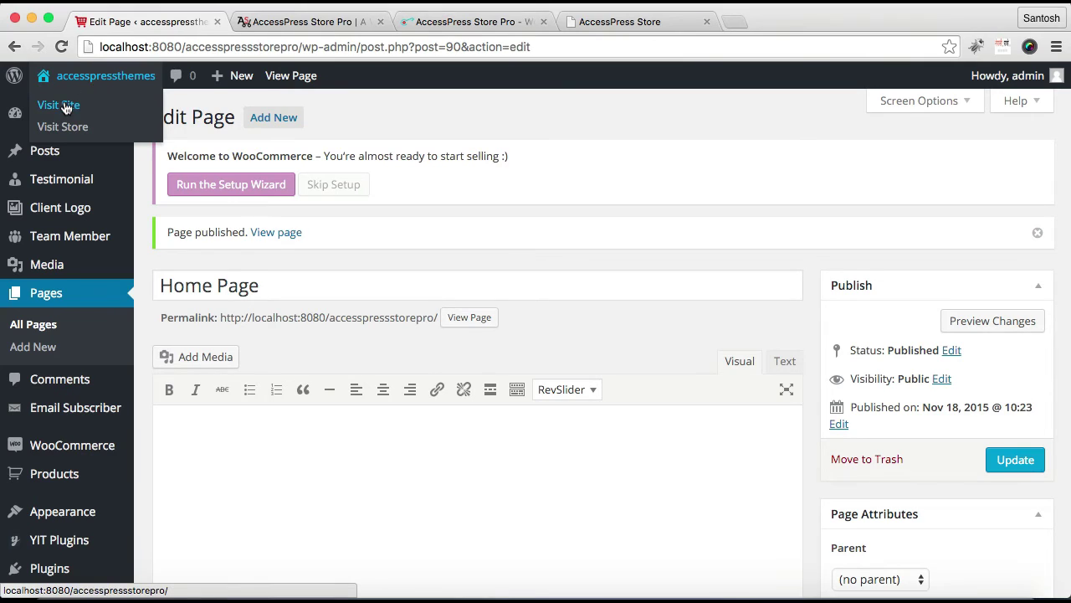
right_click(65, 108)
click(86, 111)
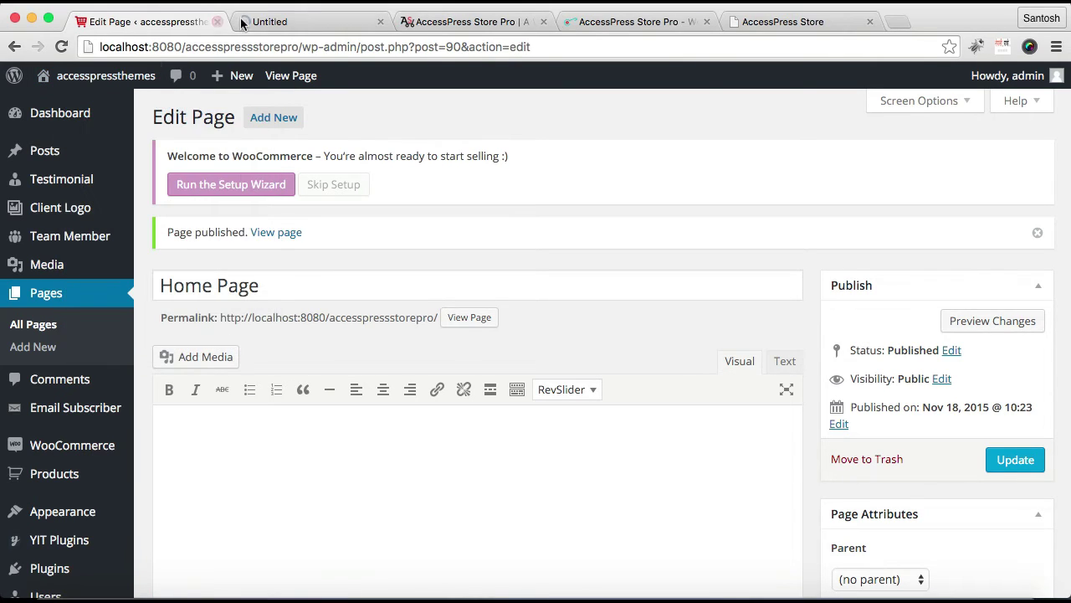
click(284, 24)
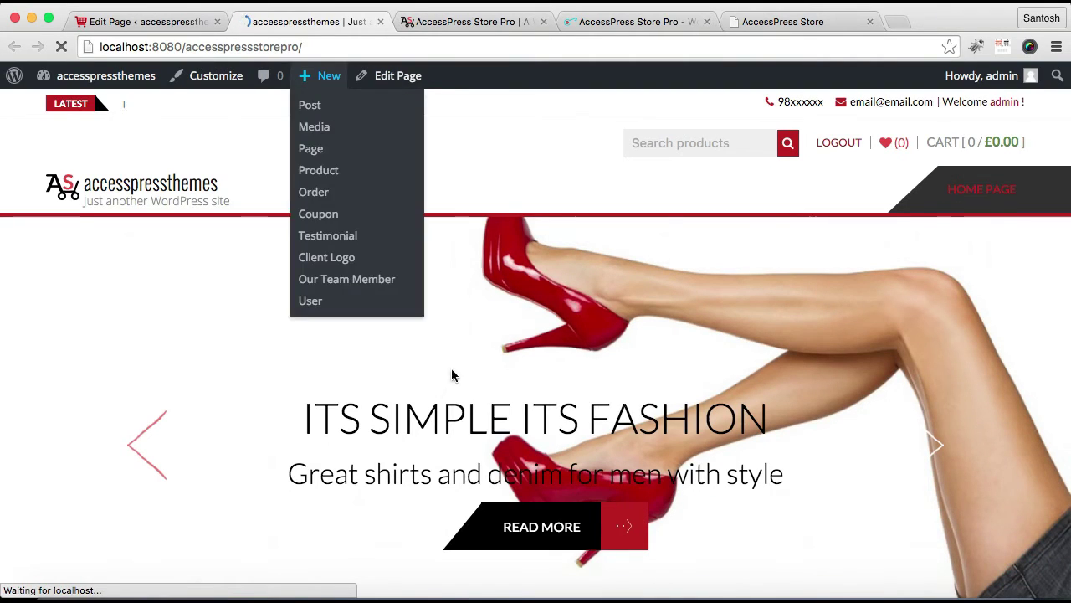
scroll(442, 406, down, 10)
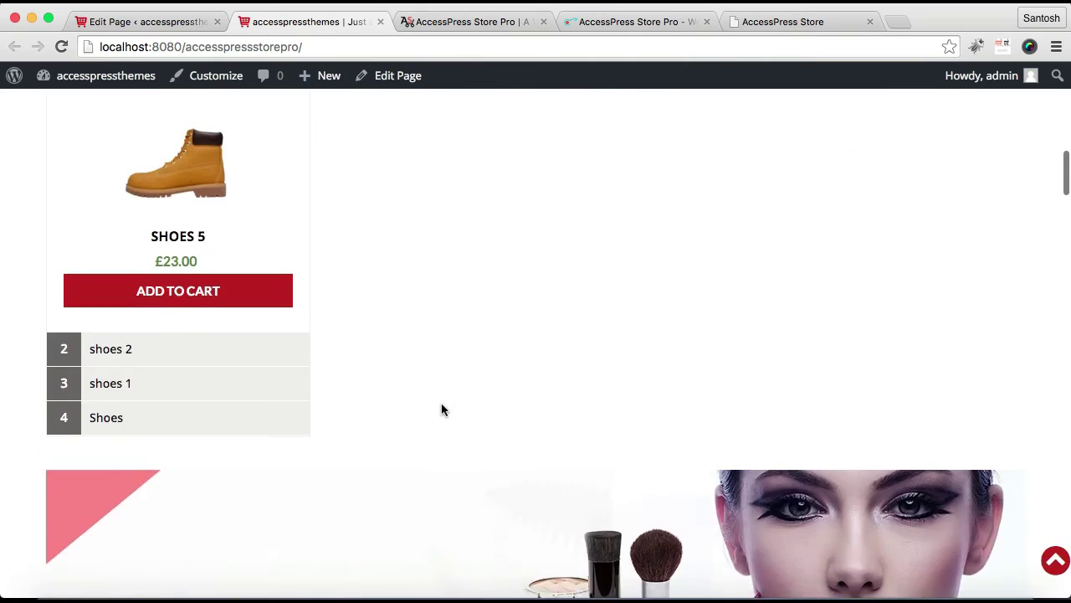
scroll(442, 406, up, 3)
scroll(442, 405, up, 5)
scroll(442, 405, up, 6)
scroll(442, 405, up, 3)
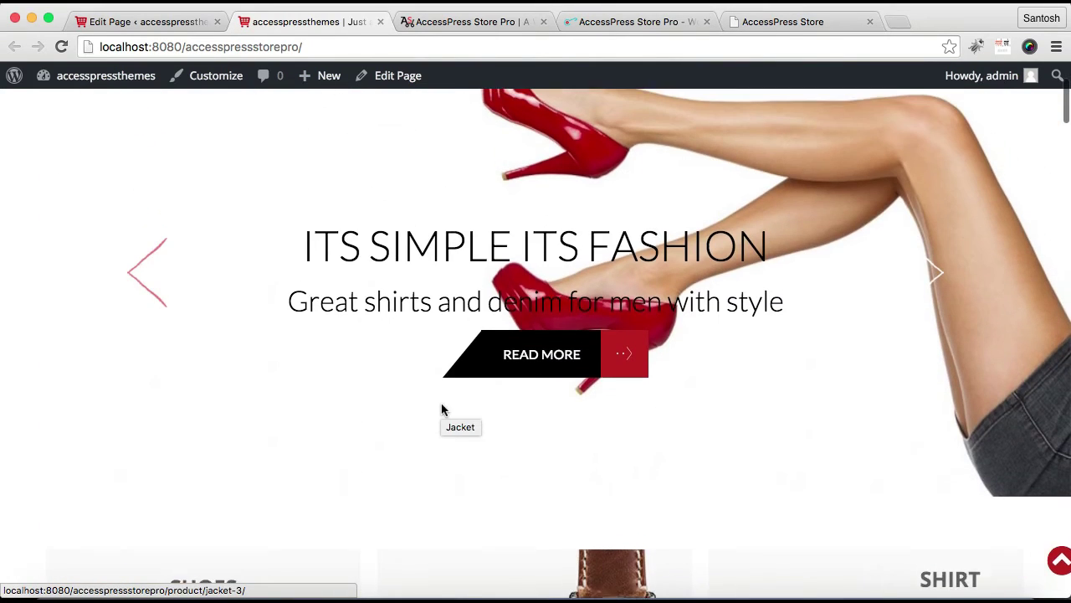
scroll(442, 408, up, 1)
scroll(442, 409, up, 2)
scroll(443, 409, down, 4)
scroll(444, 409, down, 5)
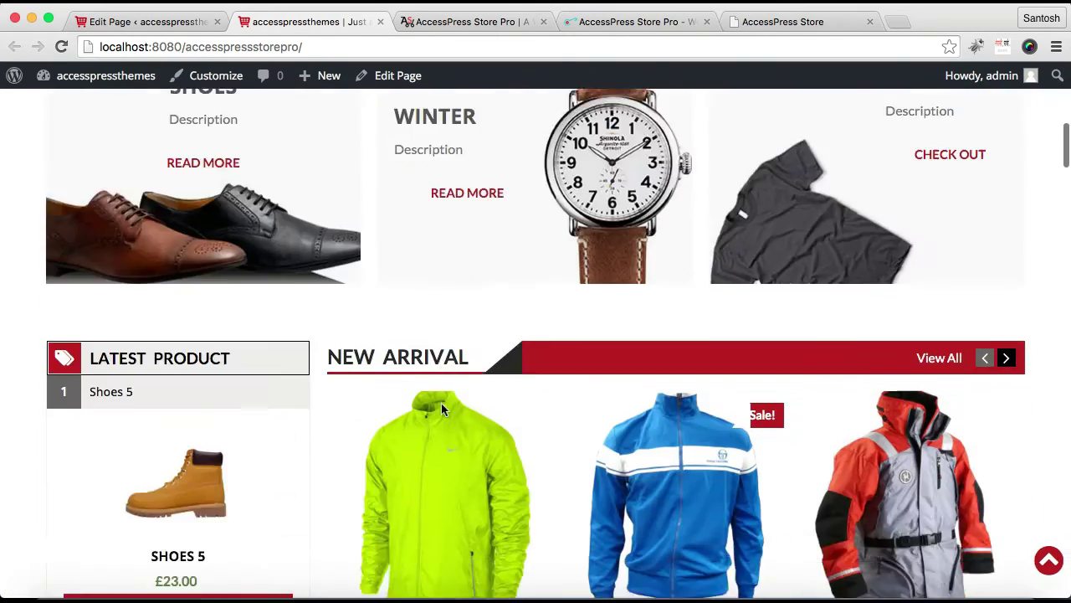
scroll(444, 409, down, 7)
scroll(444, 410, down, 5)
scroll(444, 410, down, 5)
scroll(442, 409, up, 3)
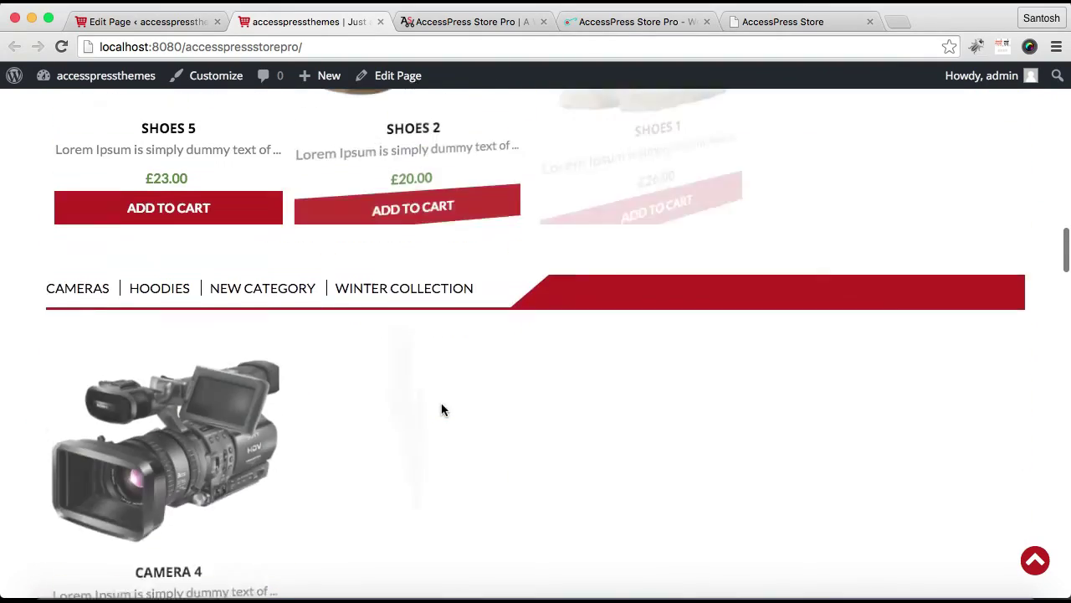
scroll(442, 409, up, 4)
scroll(442, 409, up, 5)
scroll(442, 409, up, 5)
scroll(442, 410, up, 3)
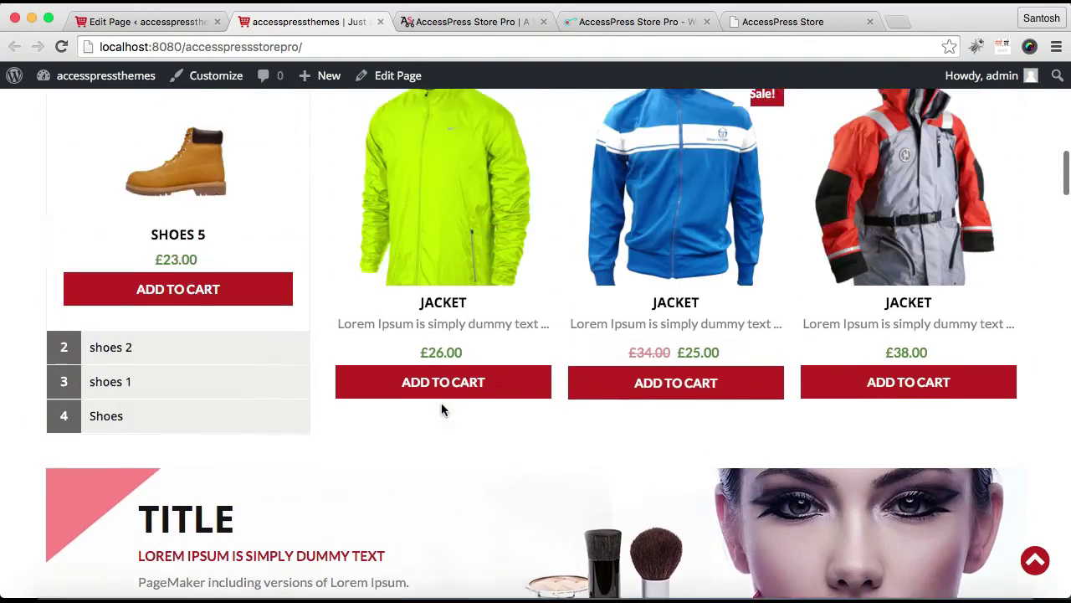
scroll(442, 409, up, 5)
scroll(441, 407, up, 5)
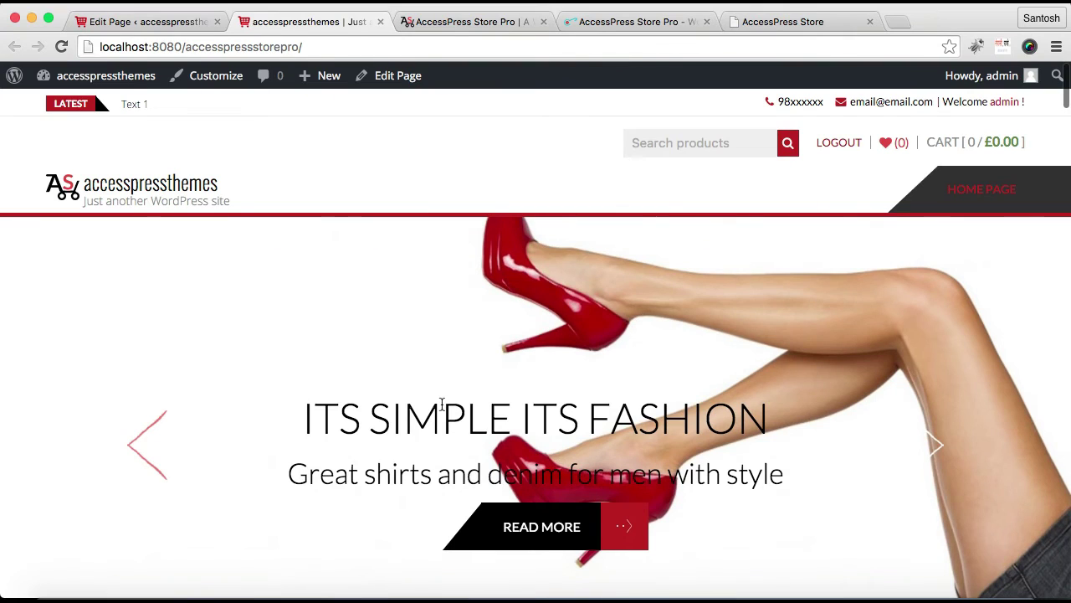
click(161, 24)
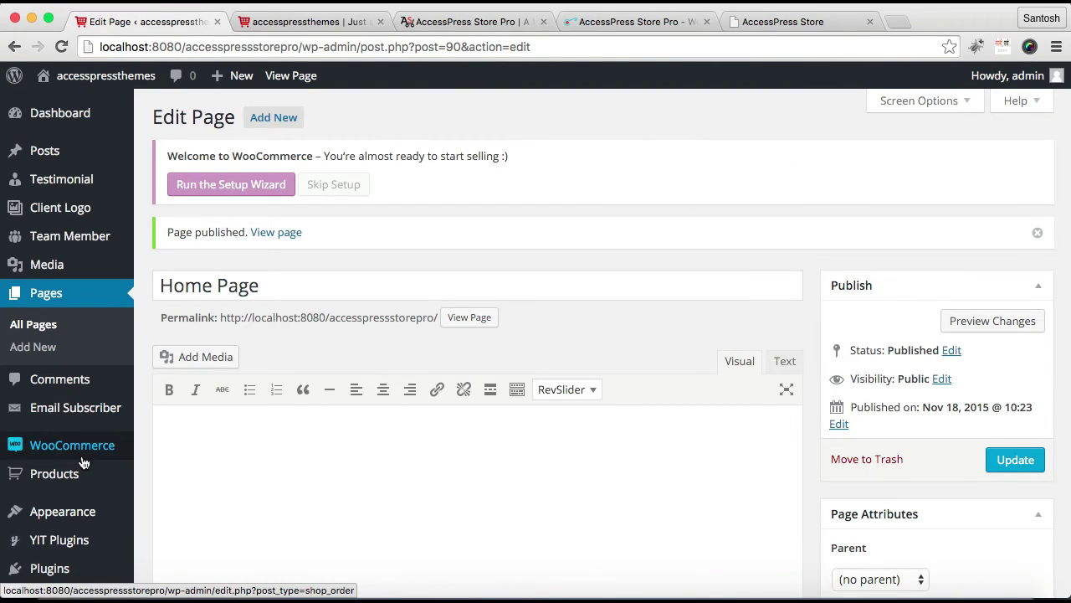
Open the Customizer's Static Front Page options under General Setting.
scroll(83, 461, down, 3)
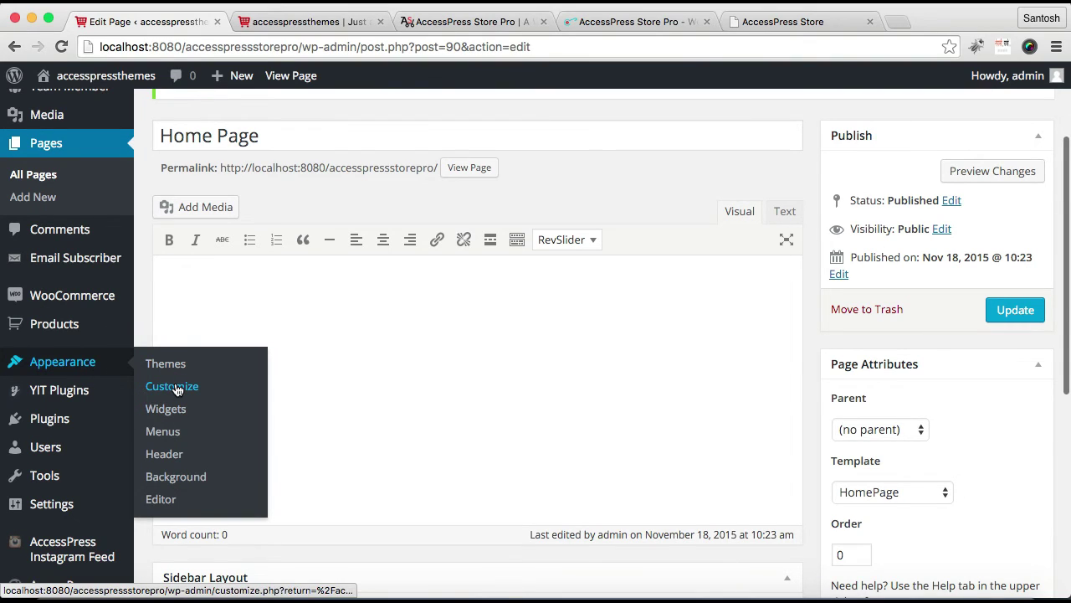
click(176, 387)
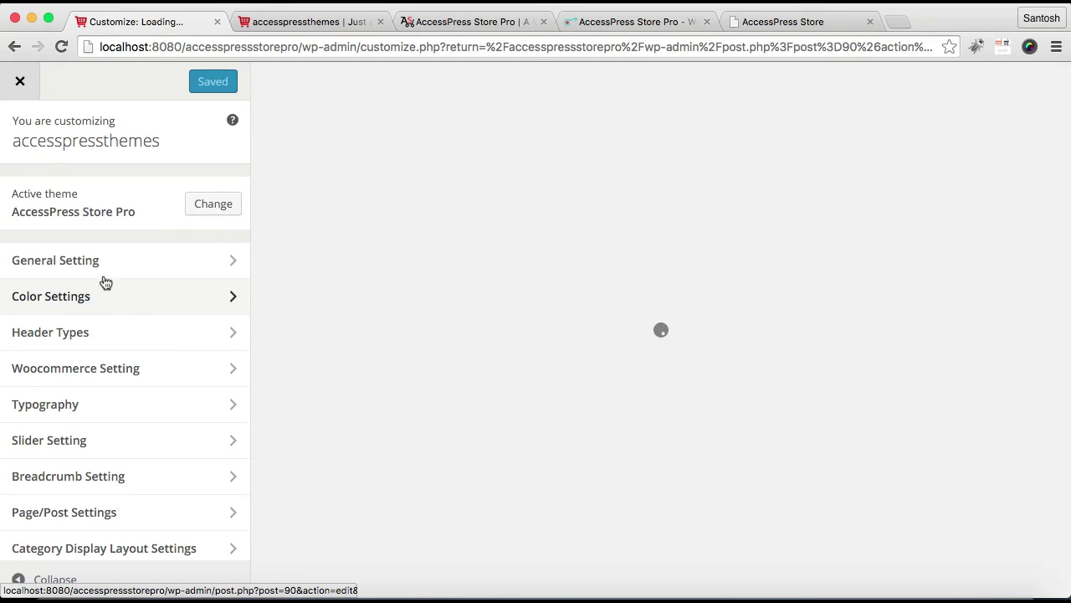
click(98, 266)
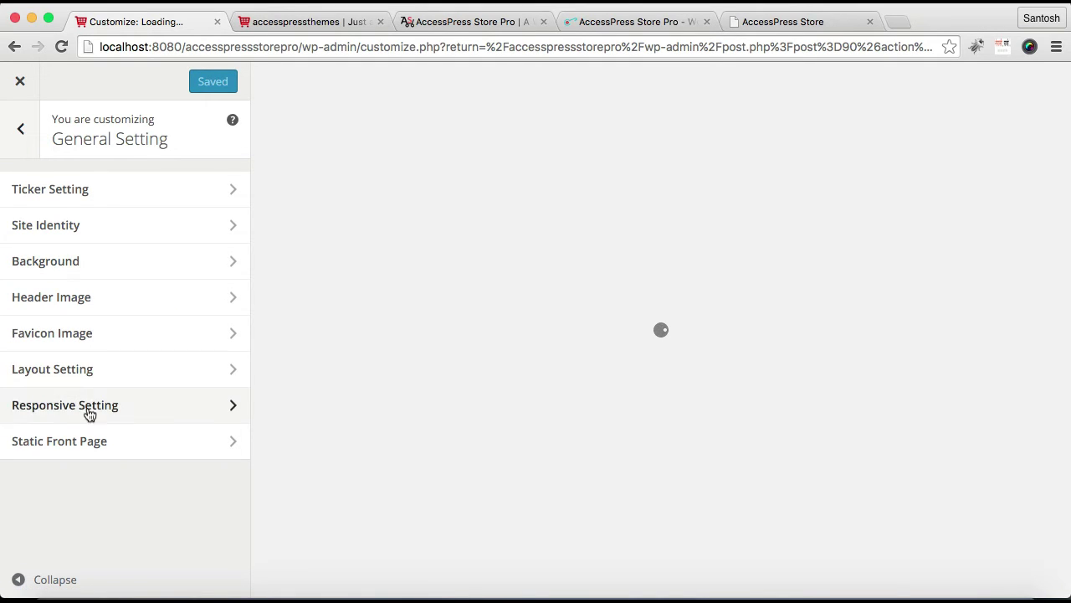
click(120, 445)
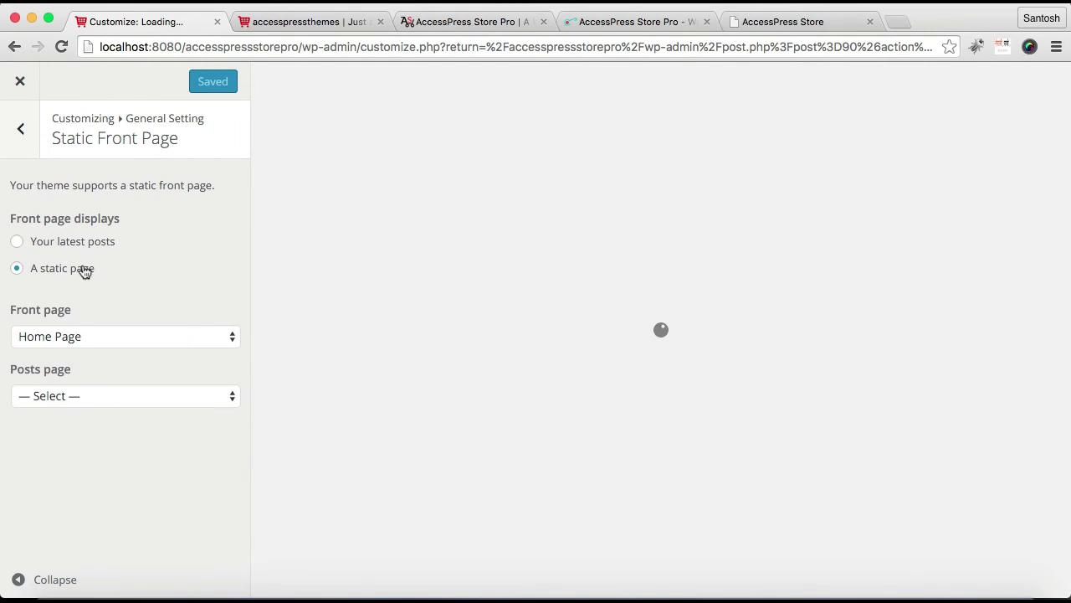
Switch the front page to 'Your latest posts', Save & Publish, then return to the live store.
click(18, 244)
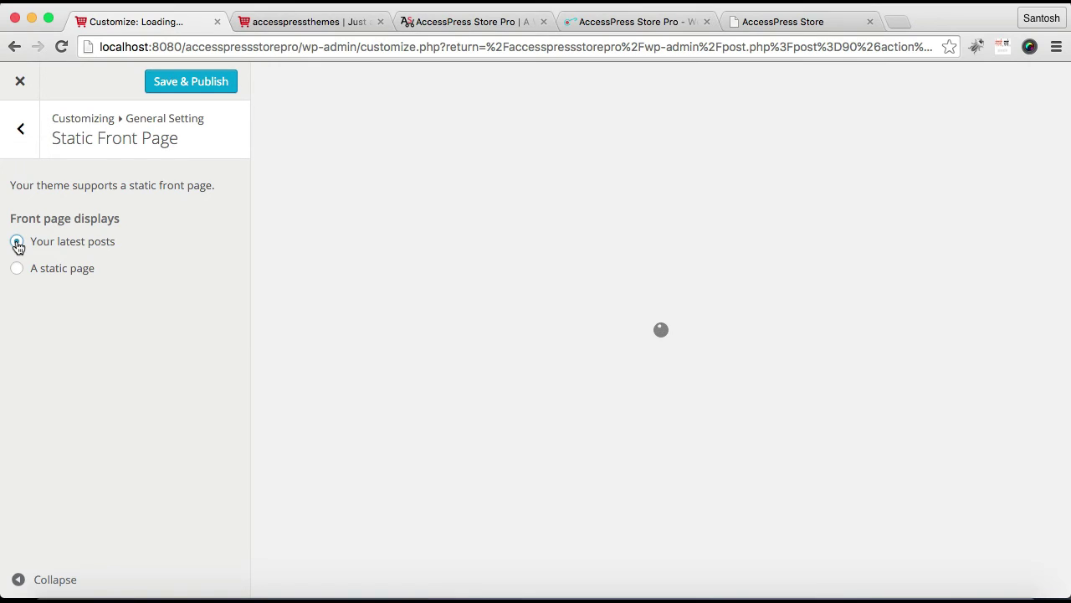
click(214, 84)
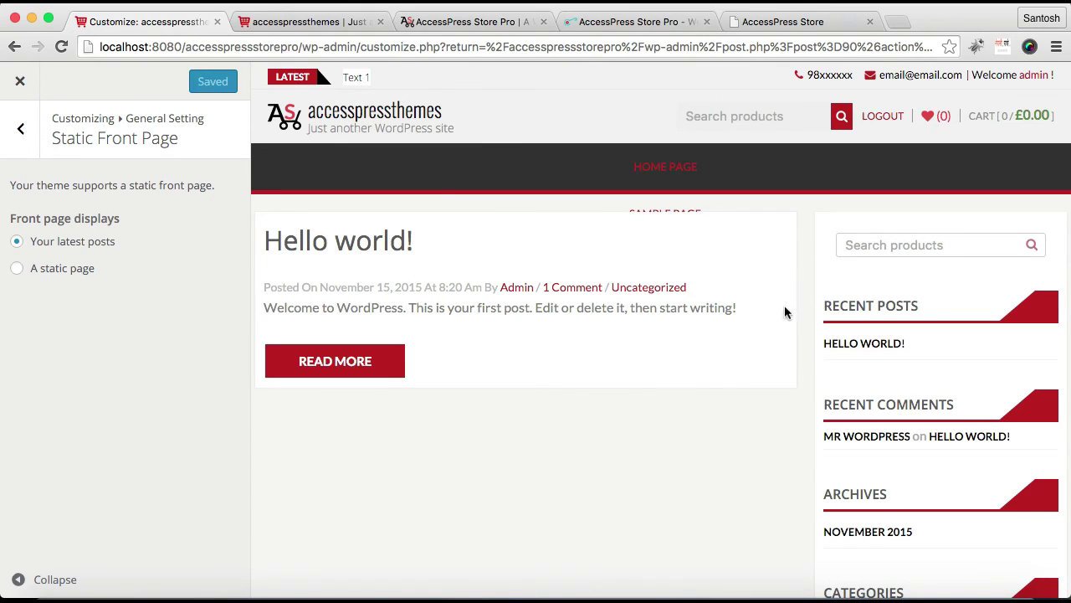
scroll(709, 332, down, 1)
scroll(709, 332, down, 5)
scroll(709, 332, up, 6)
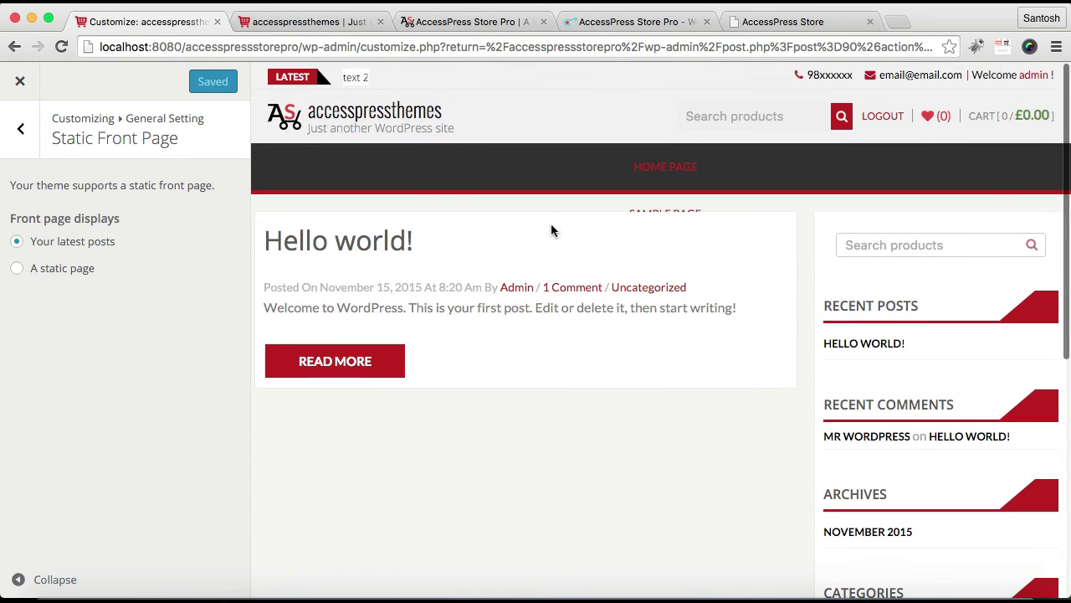
click(348, 18)
Reload the live store to see the Hello world post, then switch to the demo site.
click(365, 50)
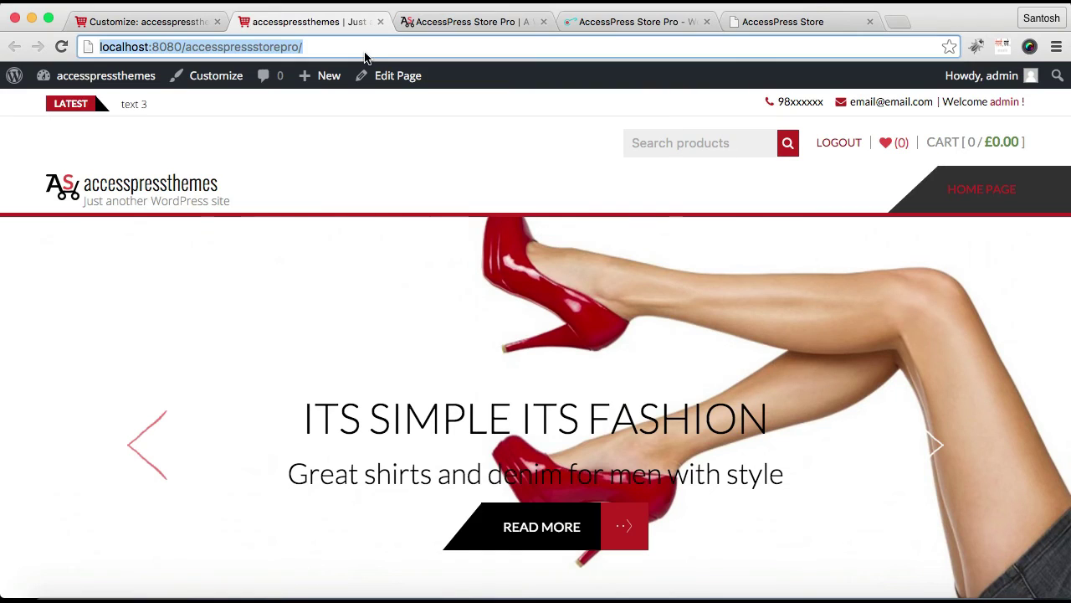
key(Return)
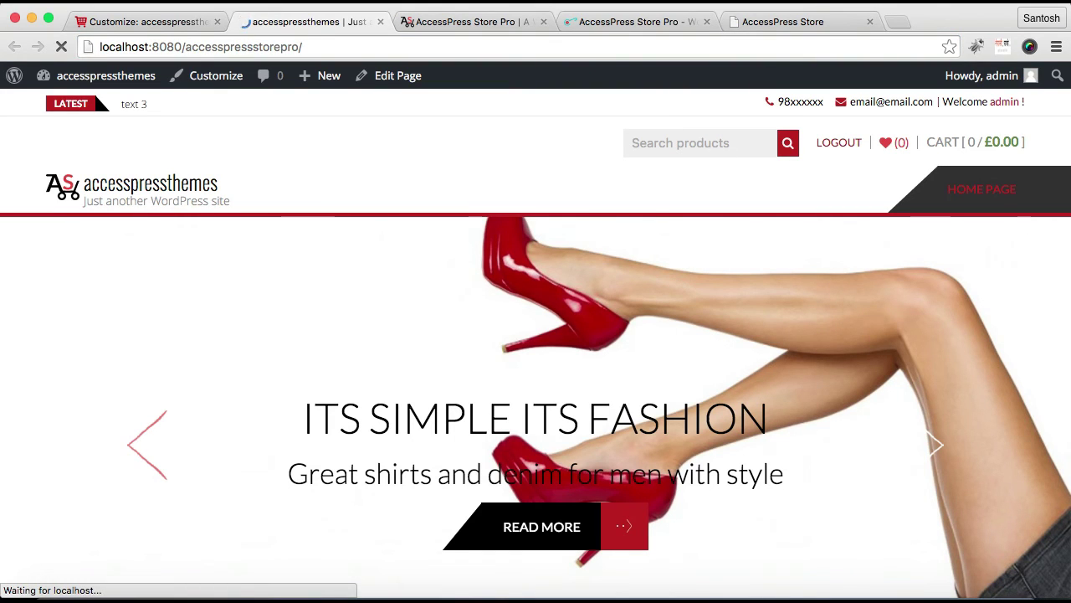
scroll(483, 408, down, 2)
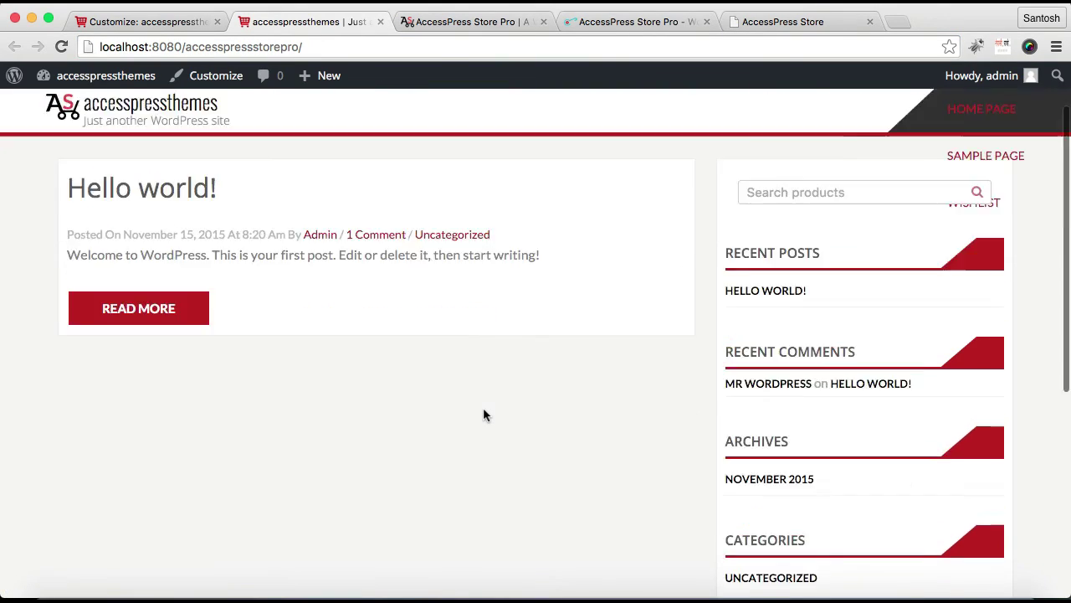
scroll(483, 408, down, 2)
scroll(483, 407, up, 3)
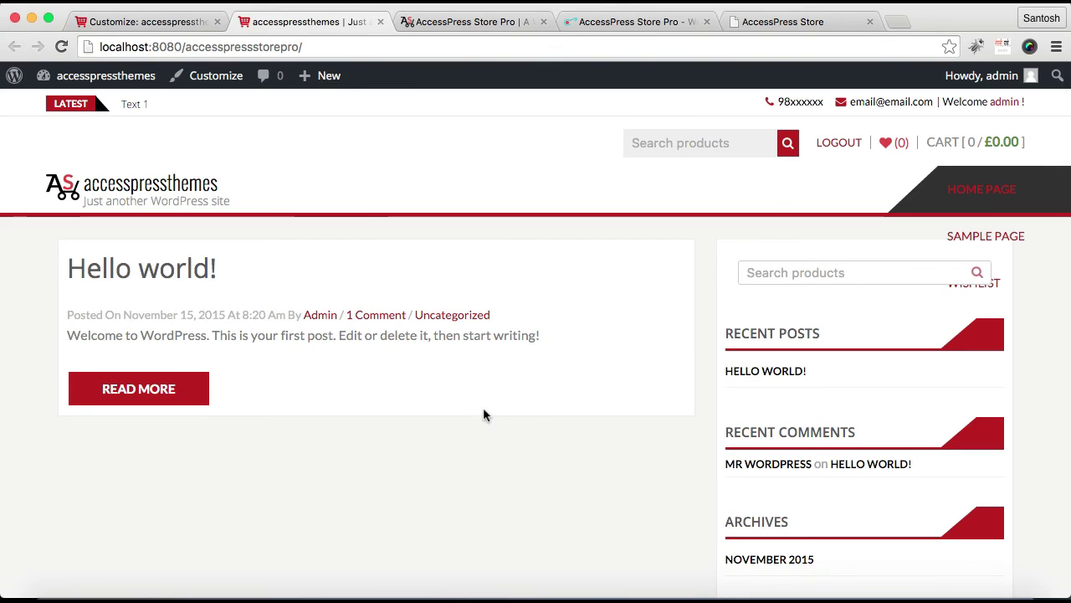
click(499, 25)
Scroll through the demo homepage sections, then open the documentation's Set Up Home Page guide.
scroll(502, 335, down, 1)
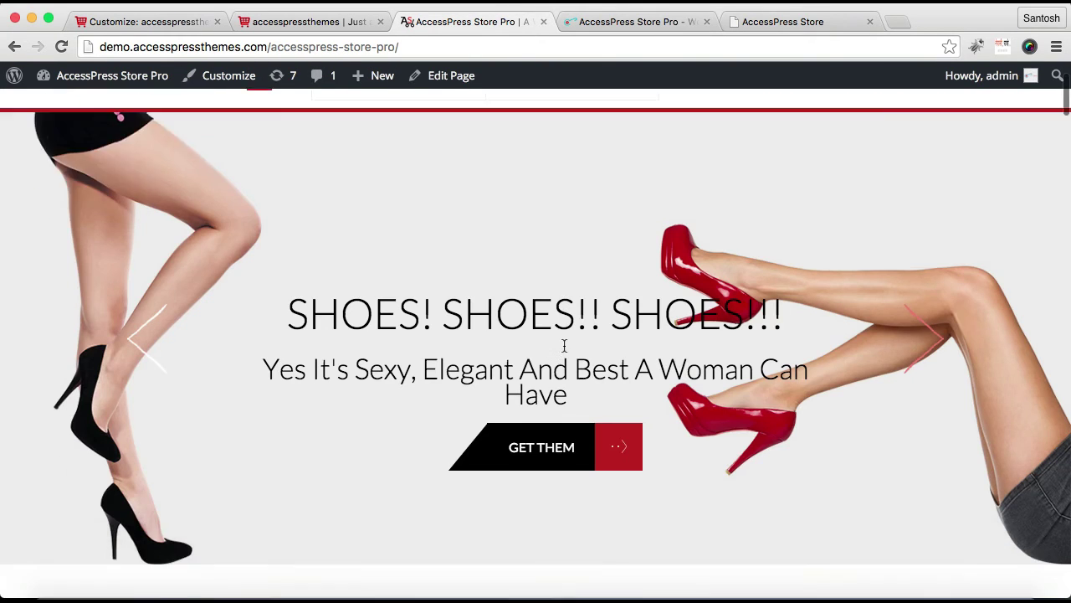
scroll(564, 348, down, 5)
scroll(563, 347, up, 1)
scroll(563, 348, up, 5)
scroll(563, 349, down, 2)
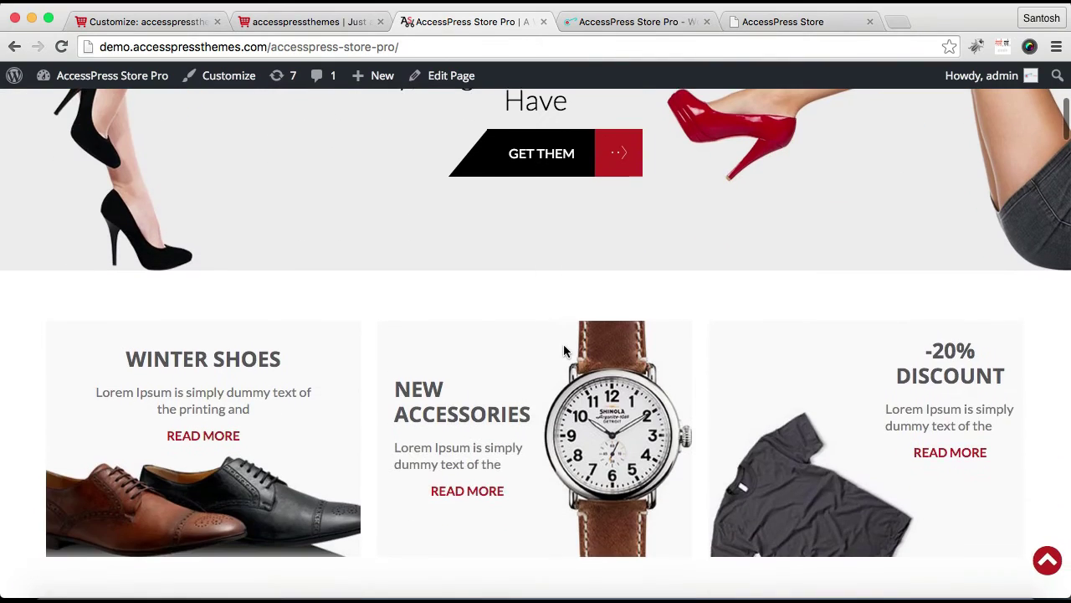
scroll(563, 350, down, 3)
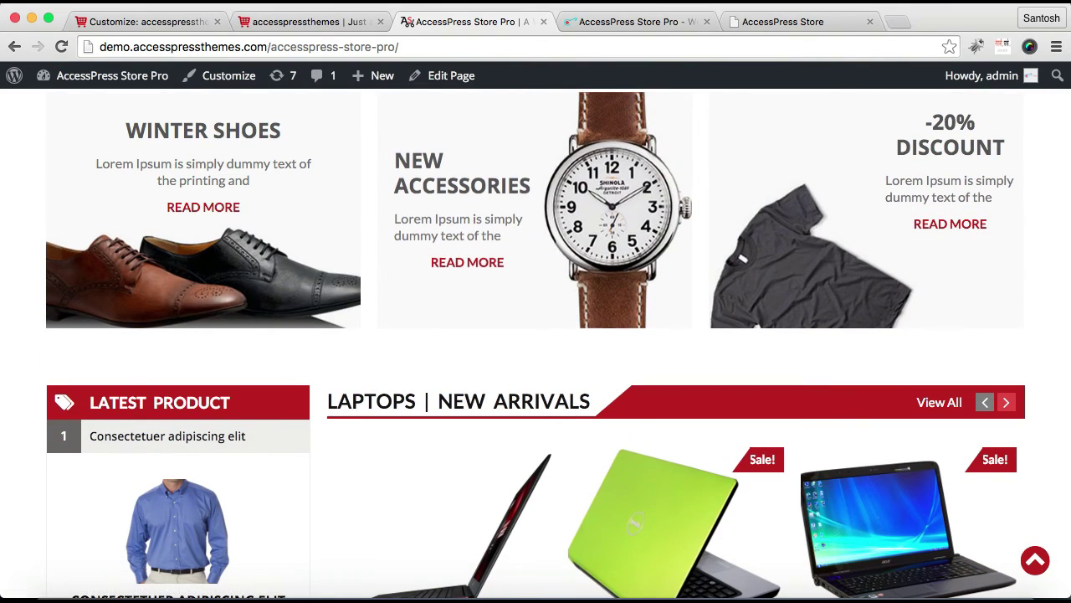
click(821, 23)
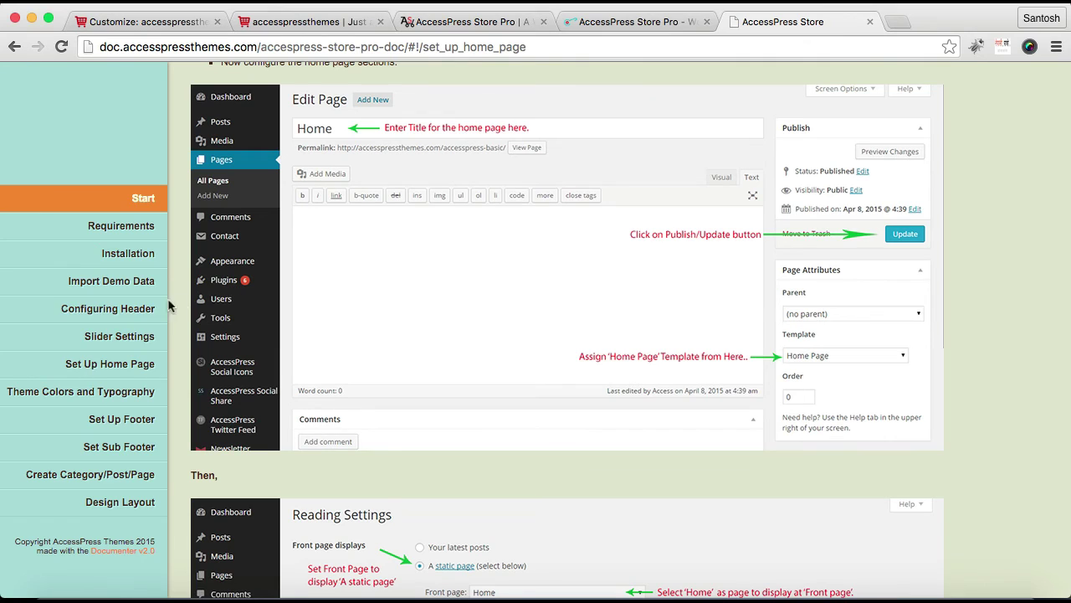
click(88, 368)
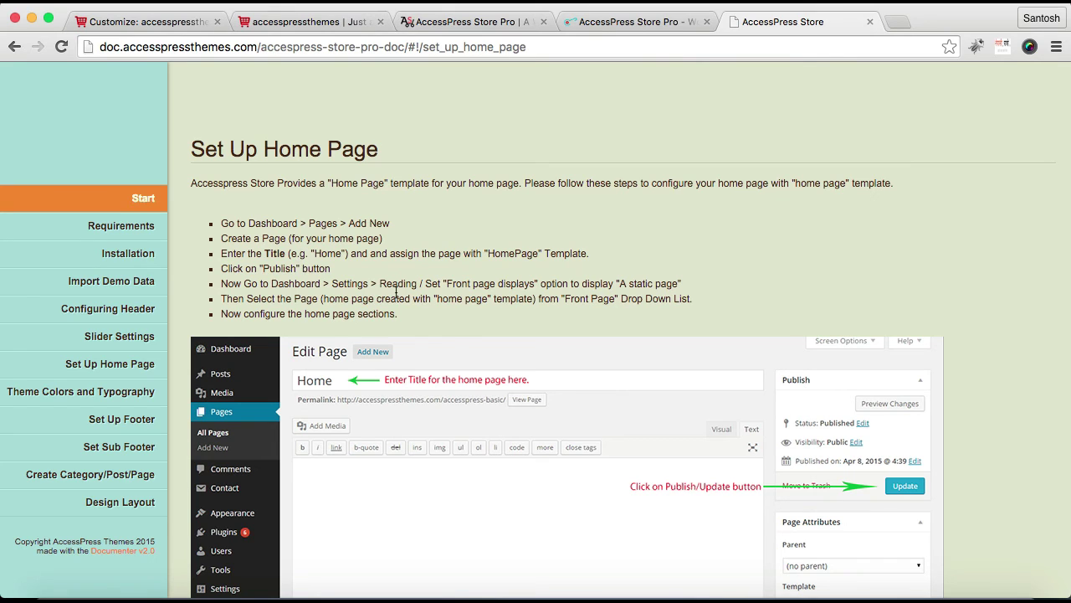
scroll(439, 329, down, 5)
scroll(440, 330, down, 4)
scroll(439, 331, down, 4)
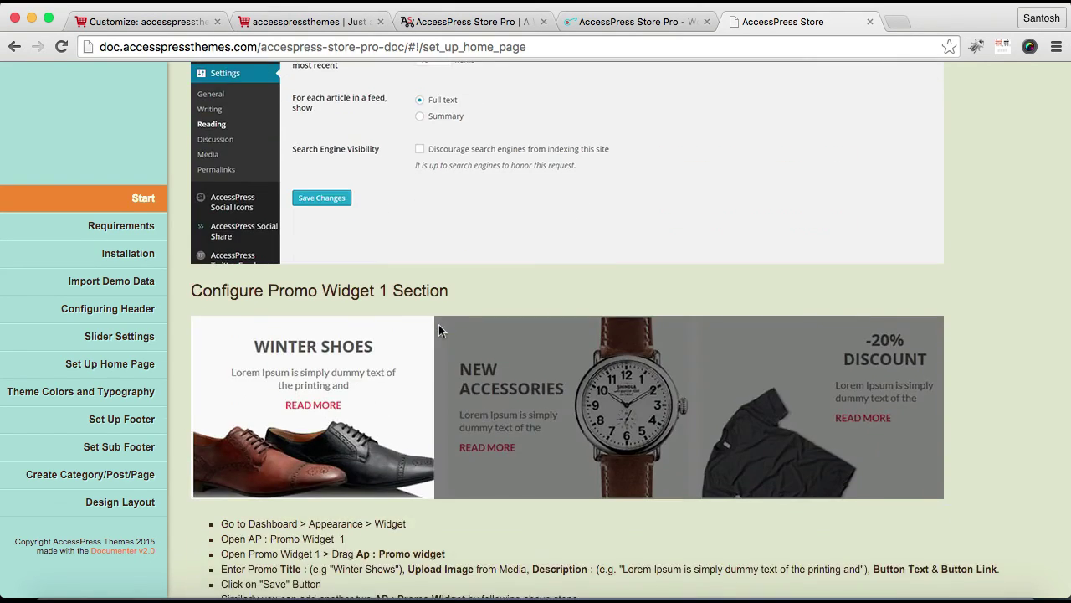
scroll(440, 331, down, 5)
scroll(439, 330, up, 10)
scroll(439, 331, up, 5)
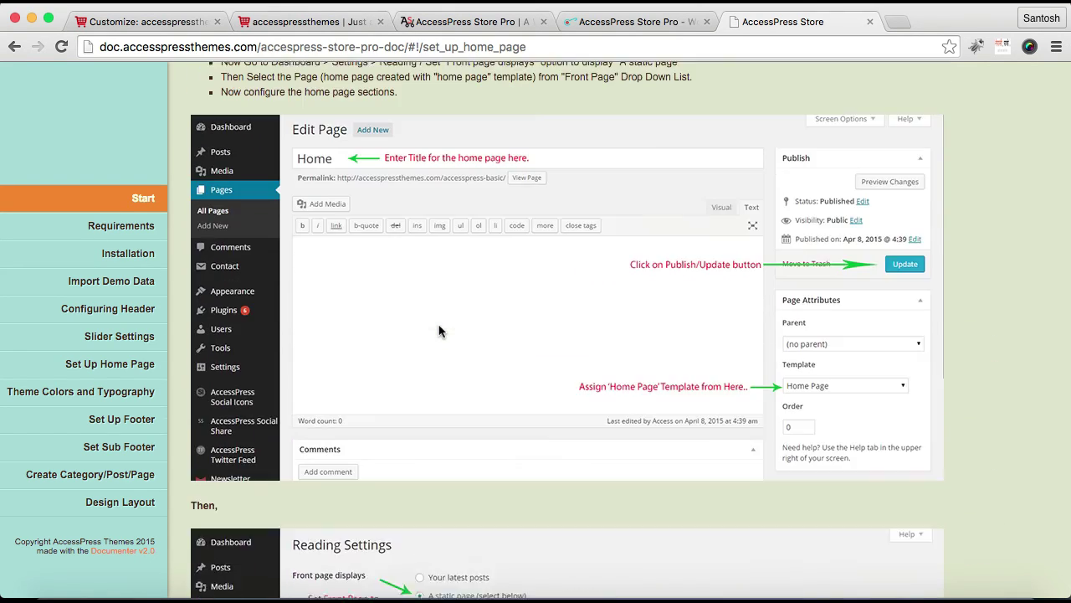